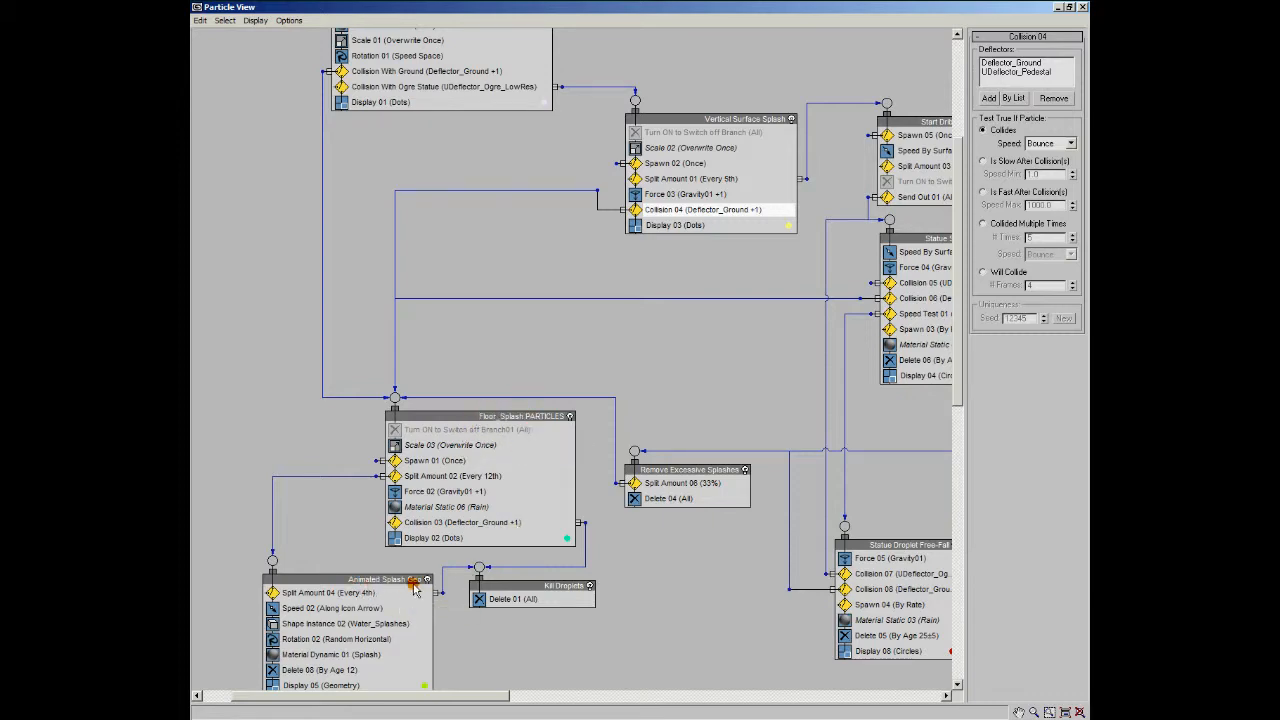
Review the Spawn 05 and Speed By Surface 02 settings in the Start Dribbles at Zero Speed event.
{"action": "middle_click_drag", "start_coordinate": [734, 349], "coordinate": [451, 363]}
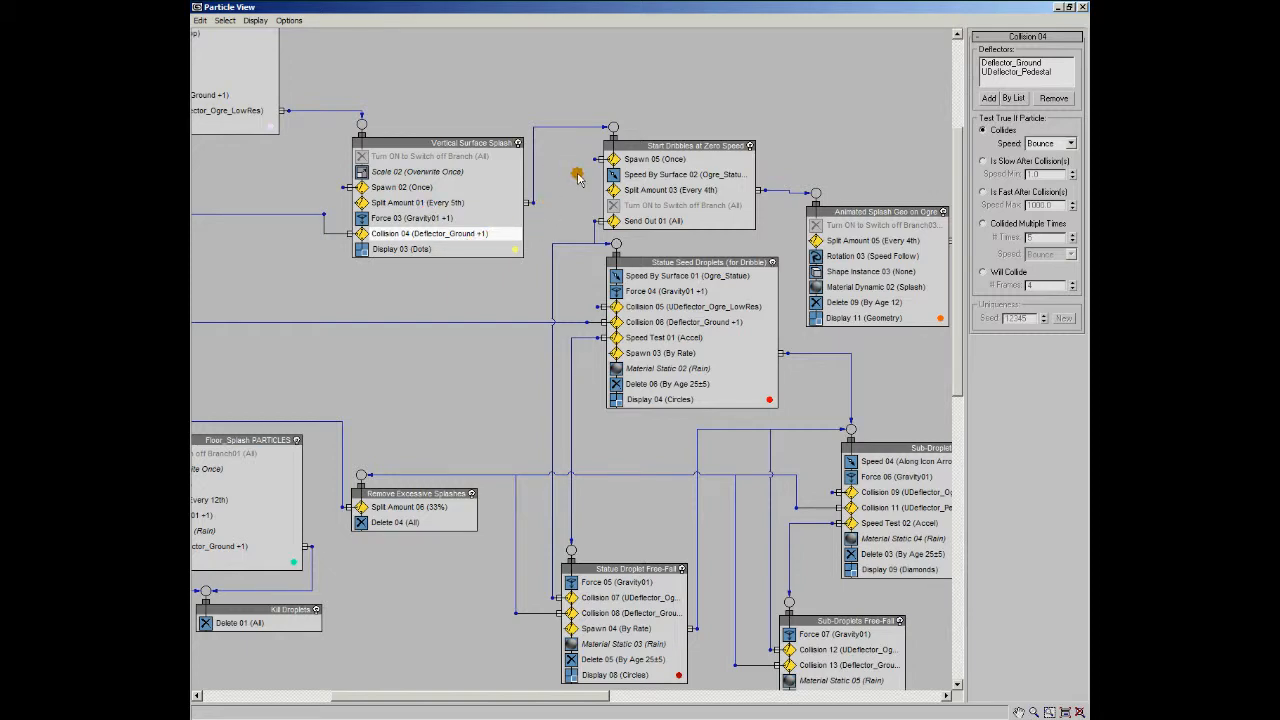
{"action": "middle_click_drag", "start_coordinate": [614, 159], "coordinate": [464, 143]}
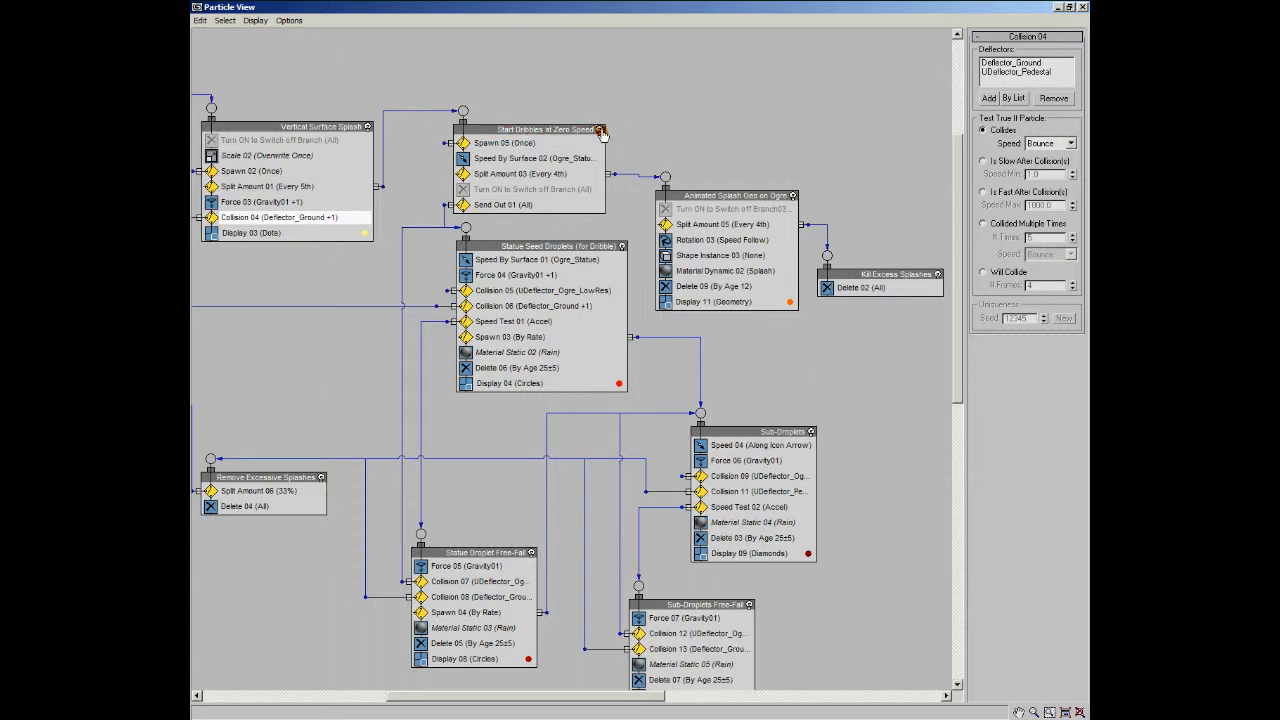
{"action": "left_click", "coordinate": [509, 143]}
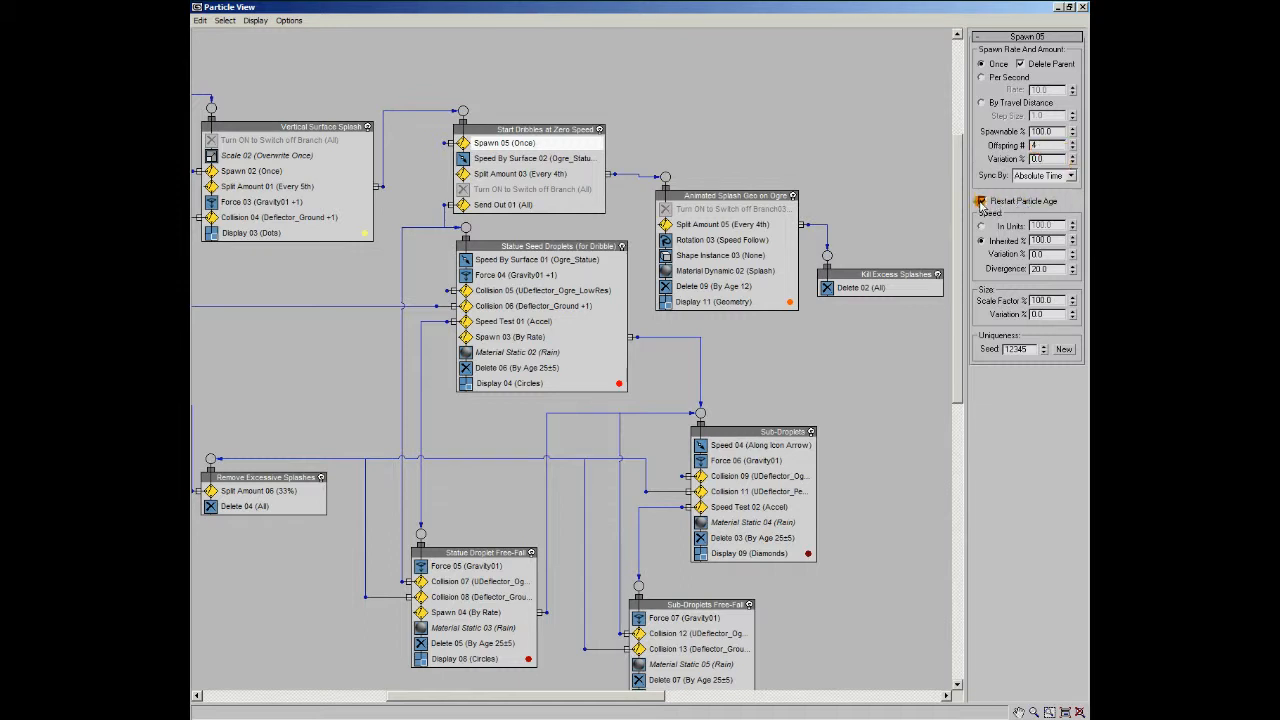
{"action": "left_click", "coordinate": [528, 159]}
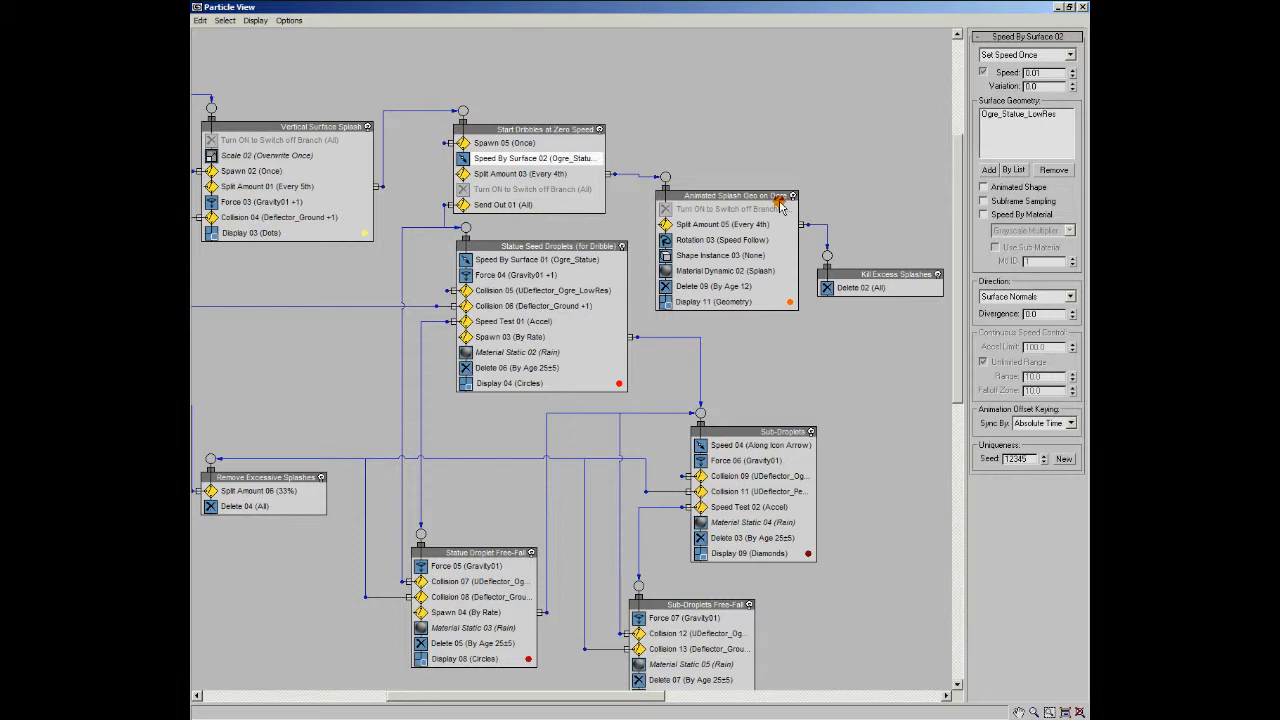
Review the split, rotation, shape instance, dynamic material and delete operators in the Animated Splash Geo on Ogre event.
{"action": "left_click", "coordinate": [697, 225]}
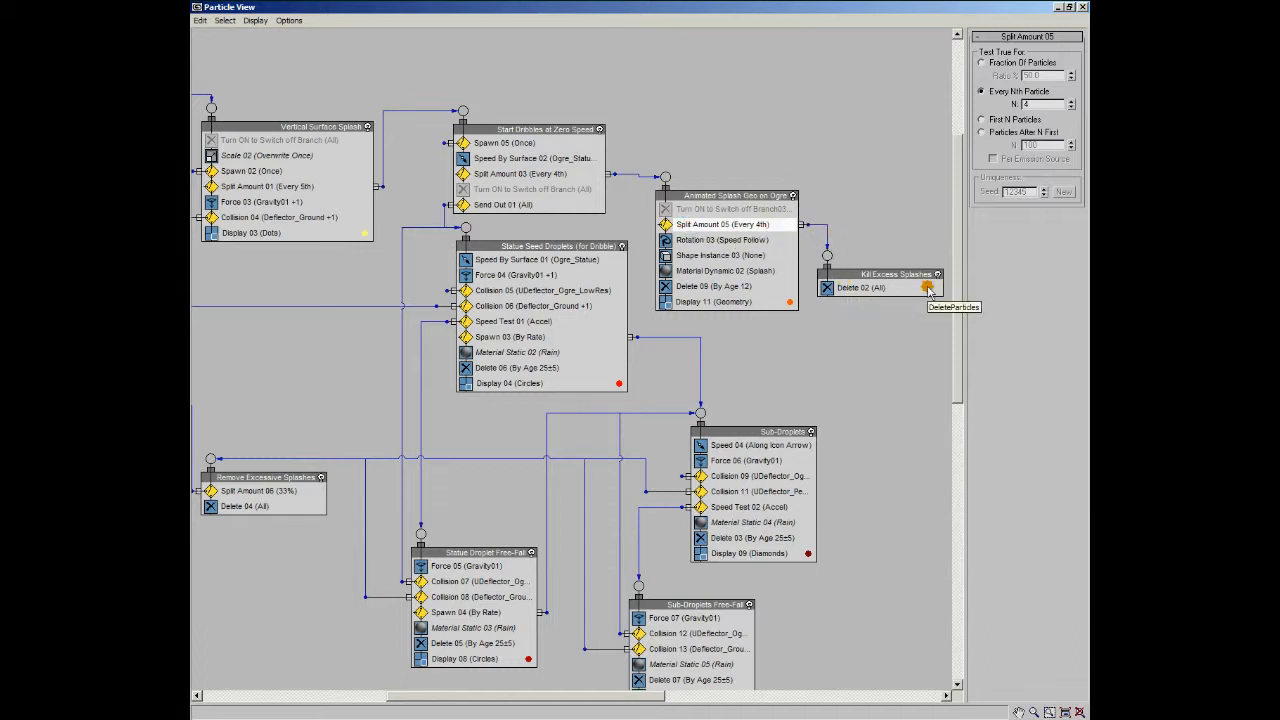
{"action": "left_click", "coordinate": [722, 242]}
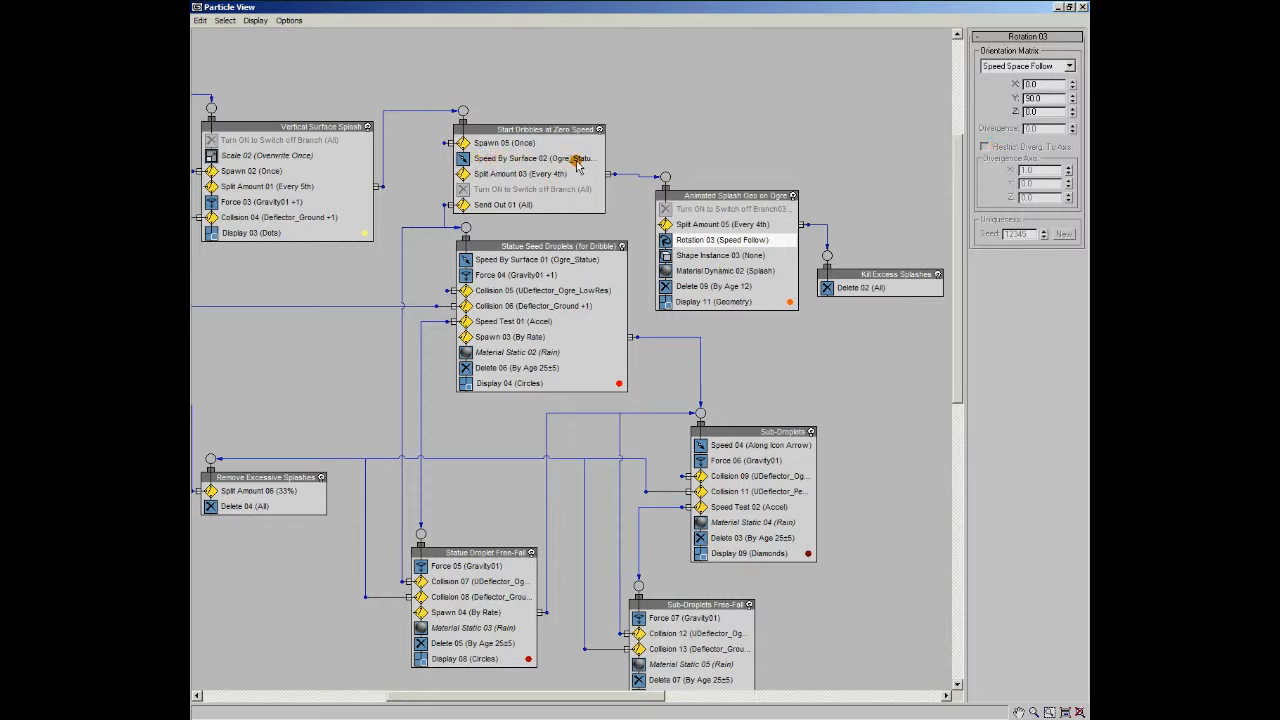
{"action": "left_click", "coordinate": [702, 255]}
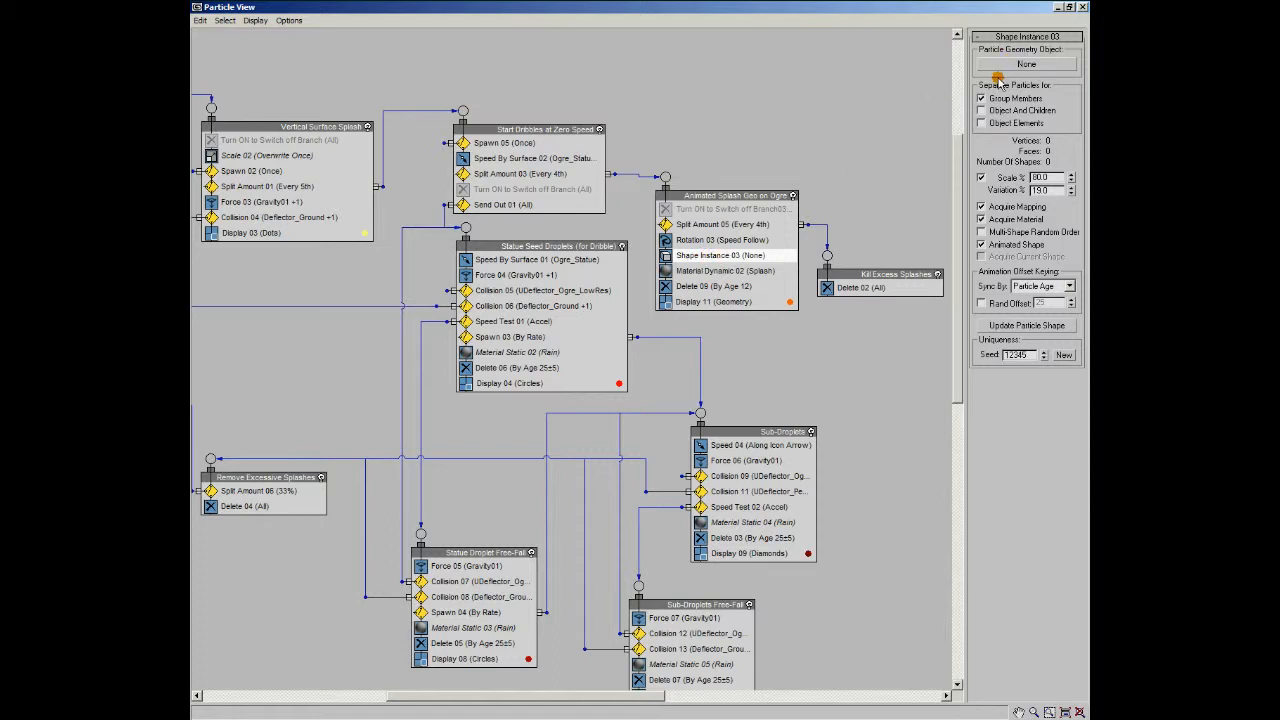
{"action": "left_click", "coordinate": [726, 272]}
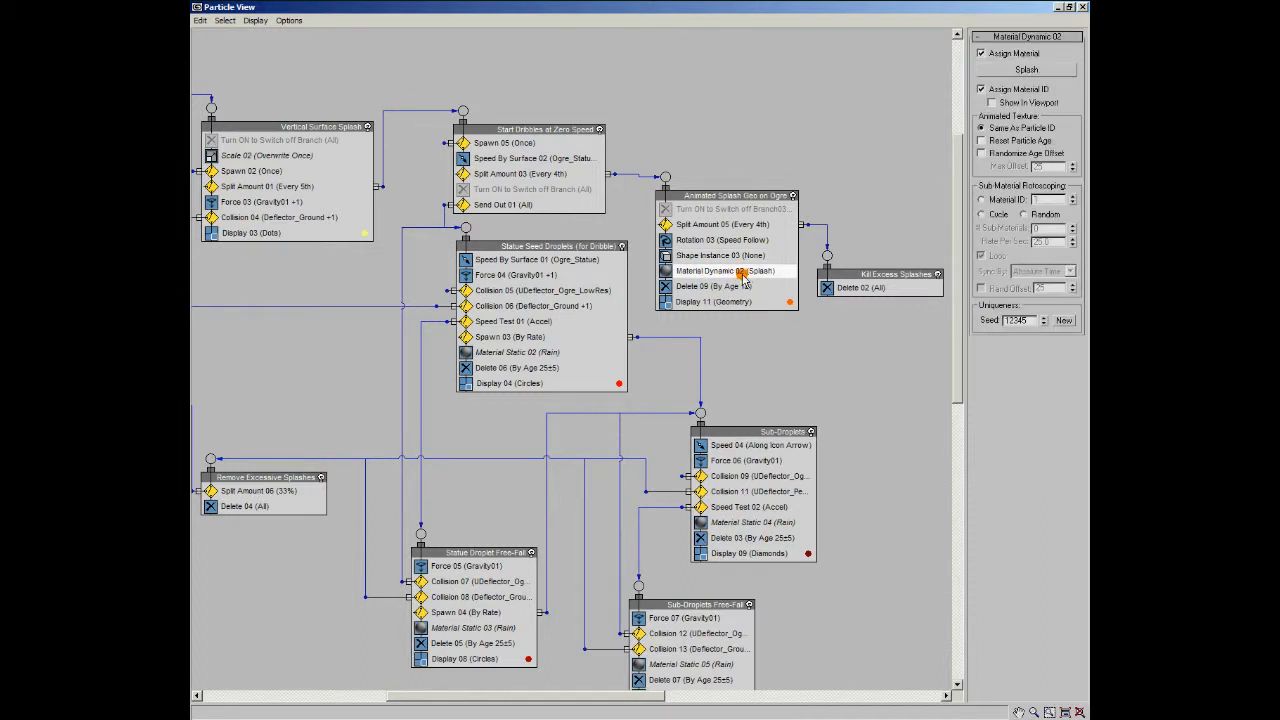
{"action": "left_click", "coordinate": [697, 288]}
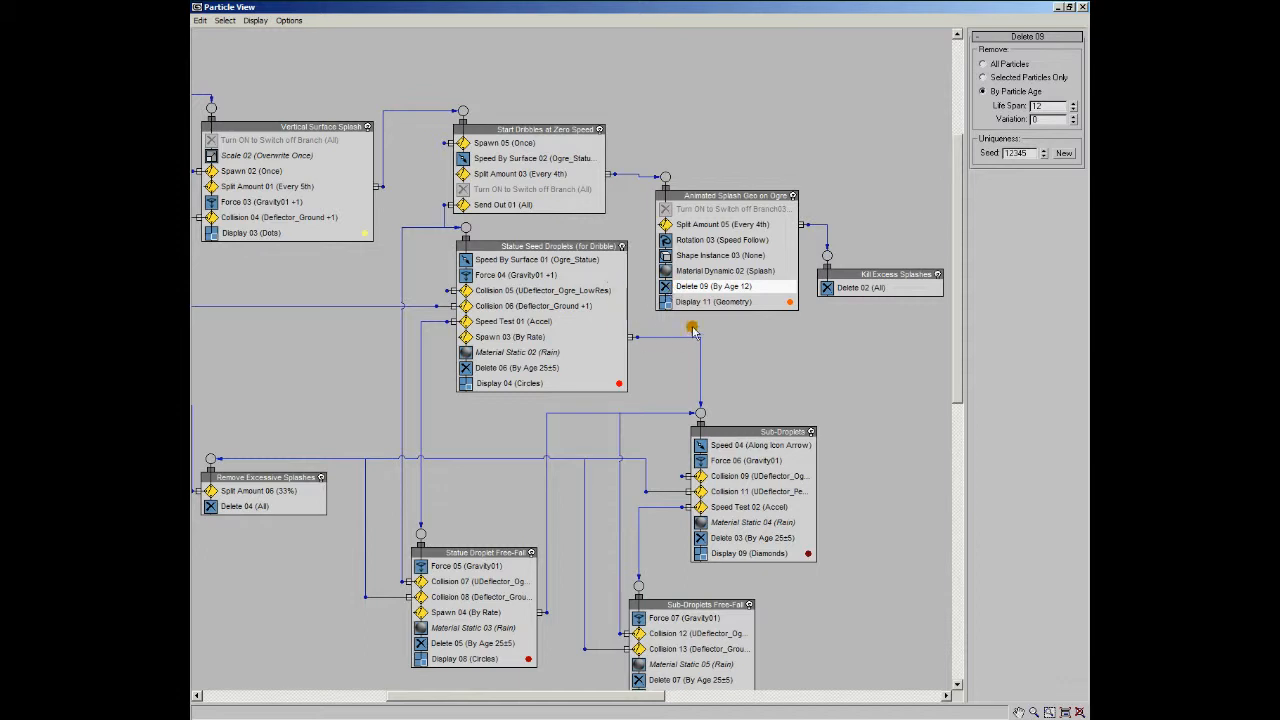
Check Shape Instance 03, then minimize Particle View and examine the splash meshes beside the pedestal in the Top viewport.
{"action": "left_click", "coordinate": [719, 257]}
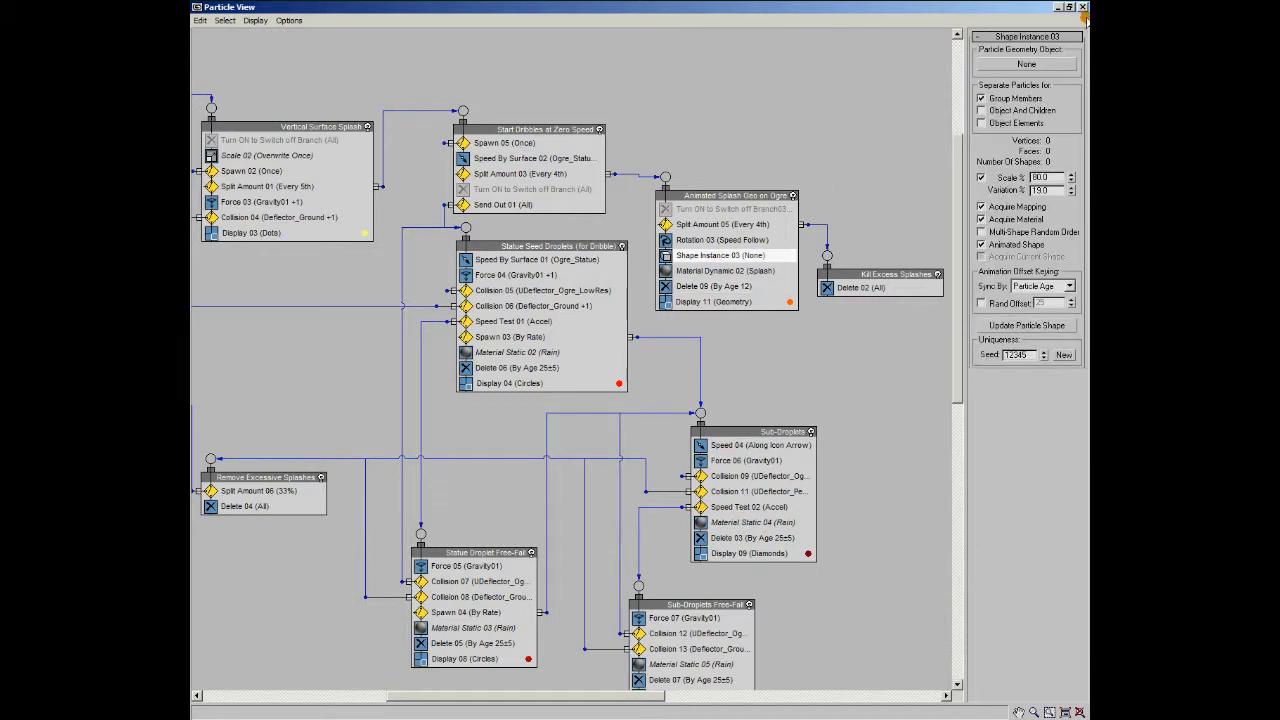
{"action": "left_click", "coordinate": [1057, 7]}
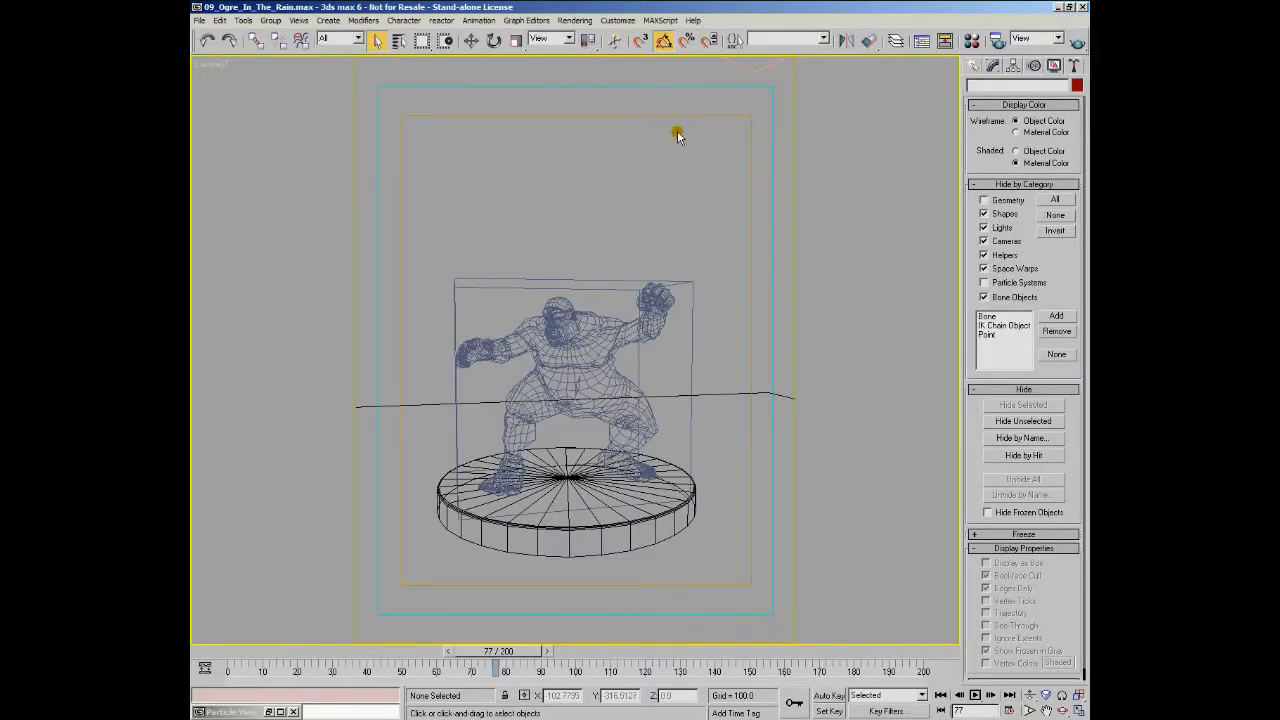
{"action": "key", "text": "t"}
{"action": "scroll", "coordinate": [590, 458], "scroll_direction": "up", "scroll_amount": 5}
{"action": "middle_click_drag", "start_coordinate": [548, 456], "coordinate": [680, 489]}
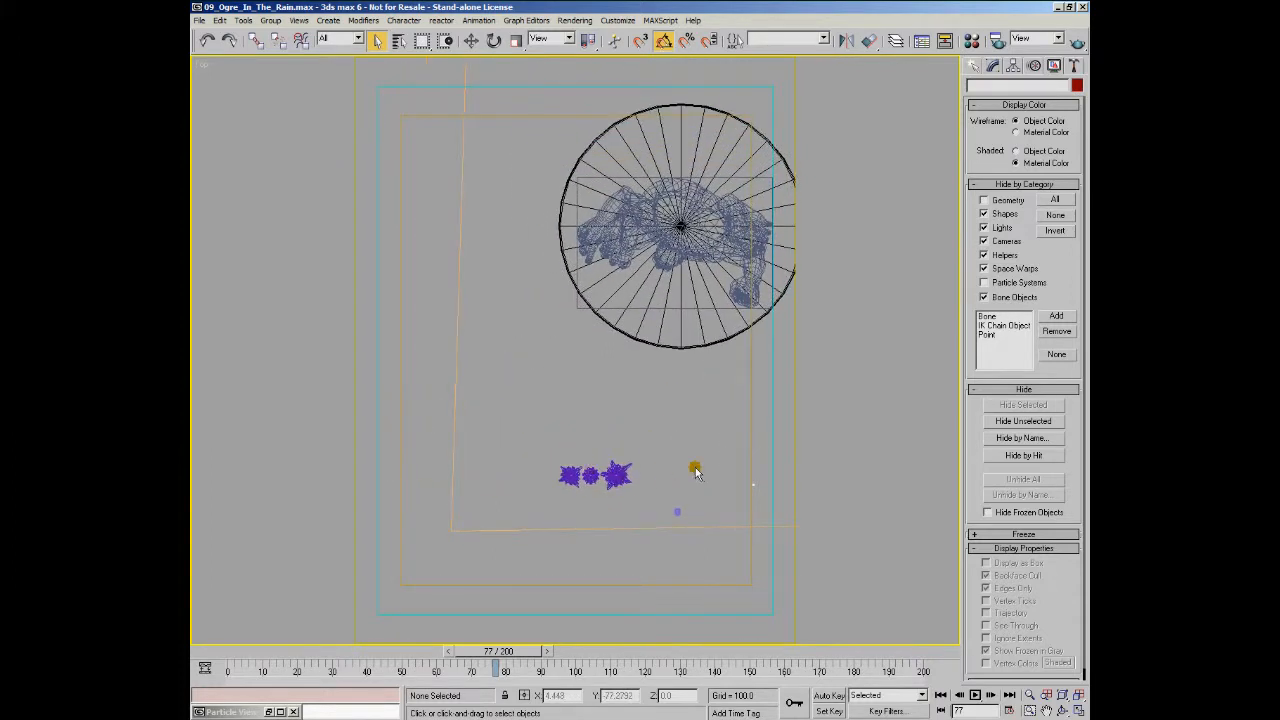
Reopen Particle View maximized and review Split Amount 03, the branch switch and Send Out 01 in Start Dribbles at Zero Speed.
{"action": "key", "text": "6"}
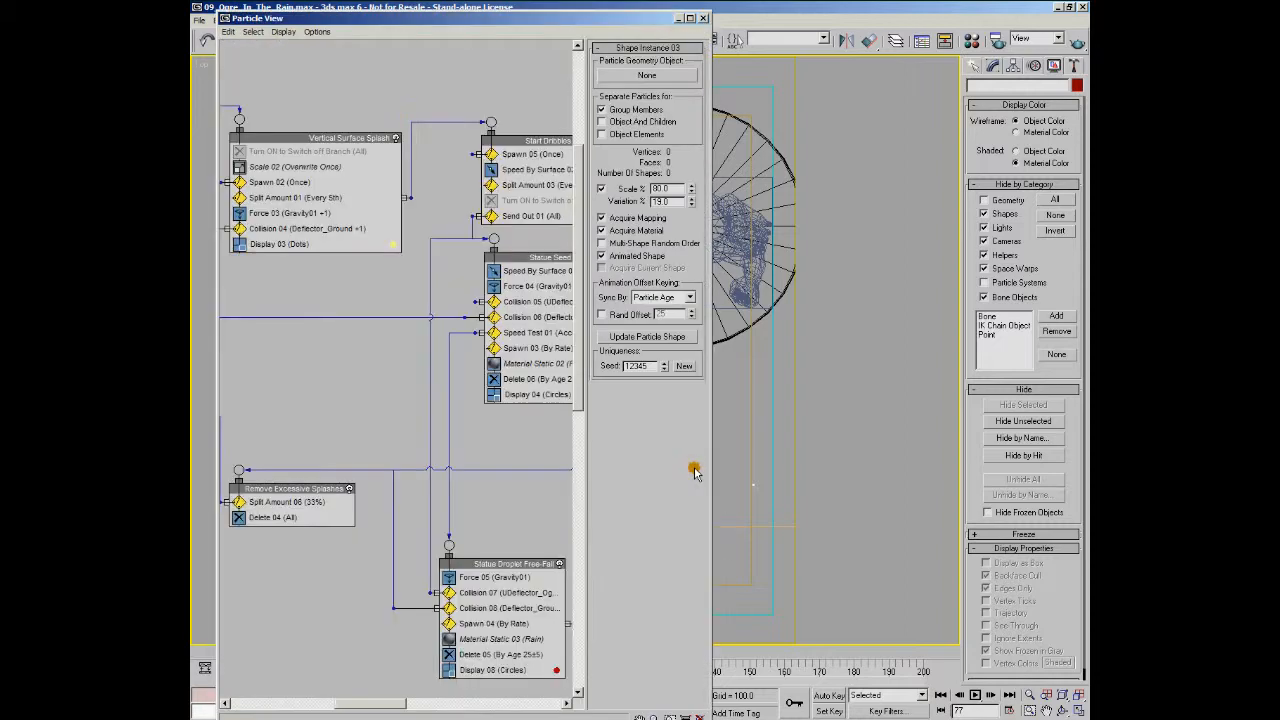
{"action": "left_click", "coordinate": [690, 18]}
{"action": "middle_click_drag", "start_coordinate": [767, 332], "coordinate": [808, 264]}
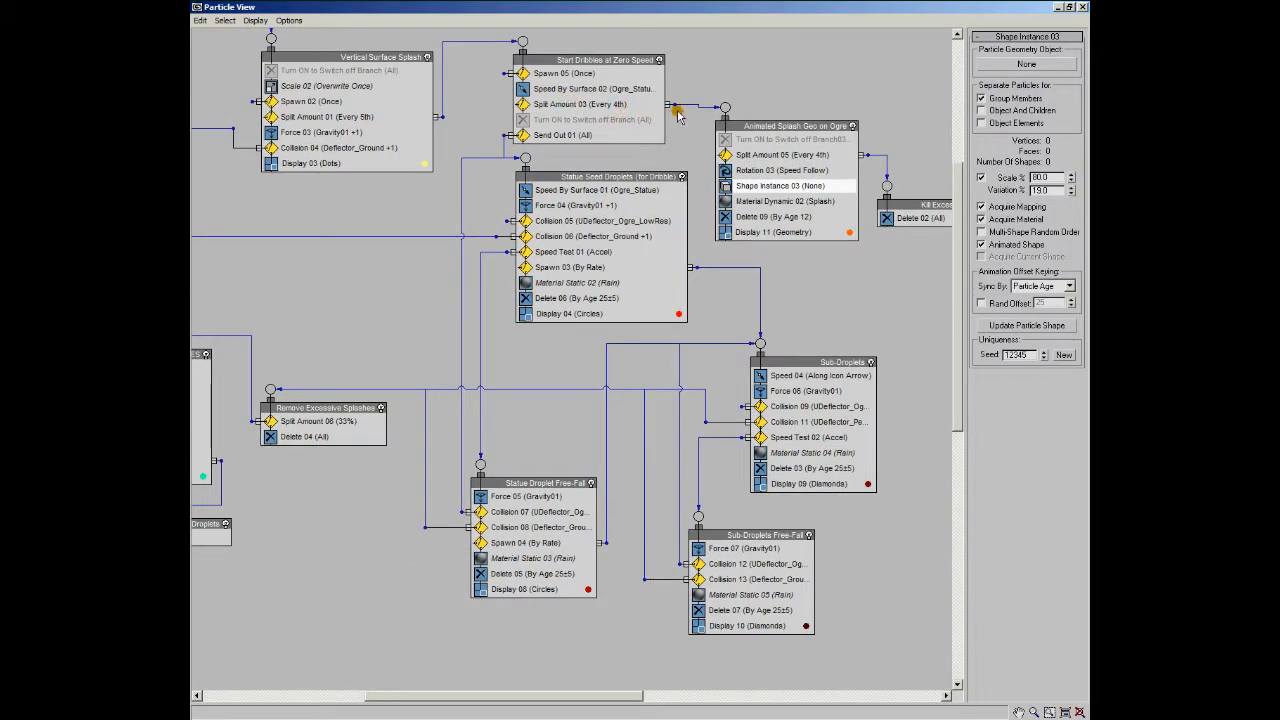
{"action": "left_click", "coordinate": [552, 106]}
{"action": "middle_click_drag", "start_coordinate": [778, 162], "coordinate": [754, 158]}
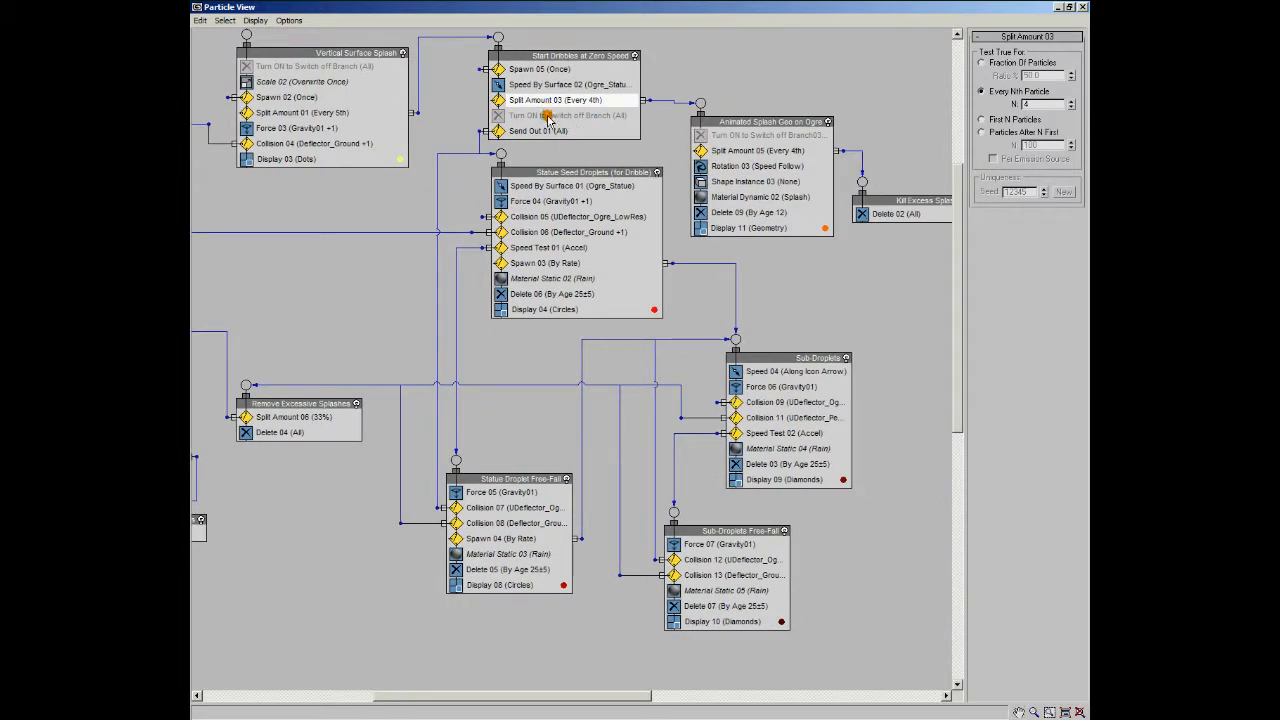
{"action": "left_click", "coordinate": [547, 116]}
{"action": "left_click", "coordinate": [527, 133]}
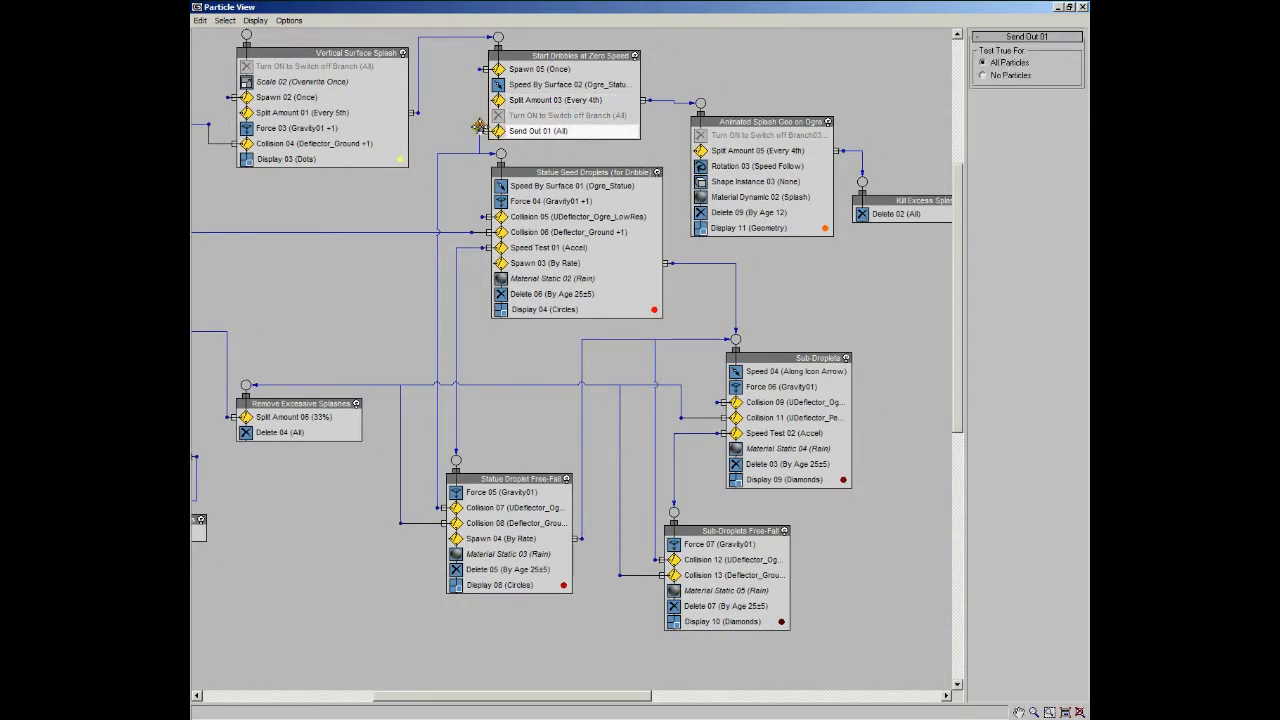
Review the Speed By Surface 01 and Force 04 settings in the Statue Seed Droplets (for Dribble) event.
{"action": "left_click", "coordinate": [566, 172]}
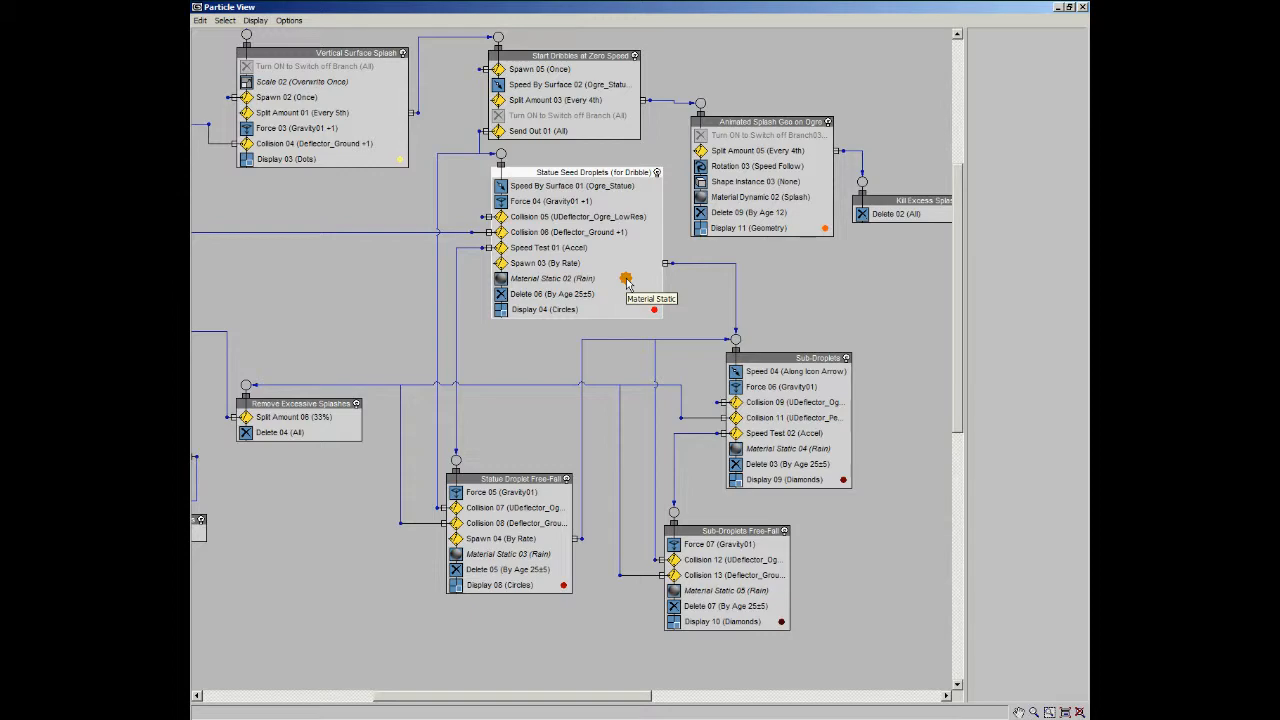
{"action": "middle_click_drag", "start_coordinate": [608, 331], "coordinate": [554, 327]}
{"action": "left_click", "coordinate": [465, 182]}
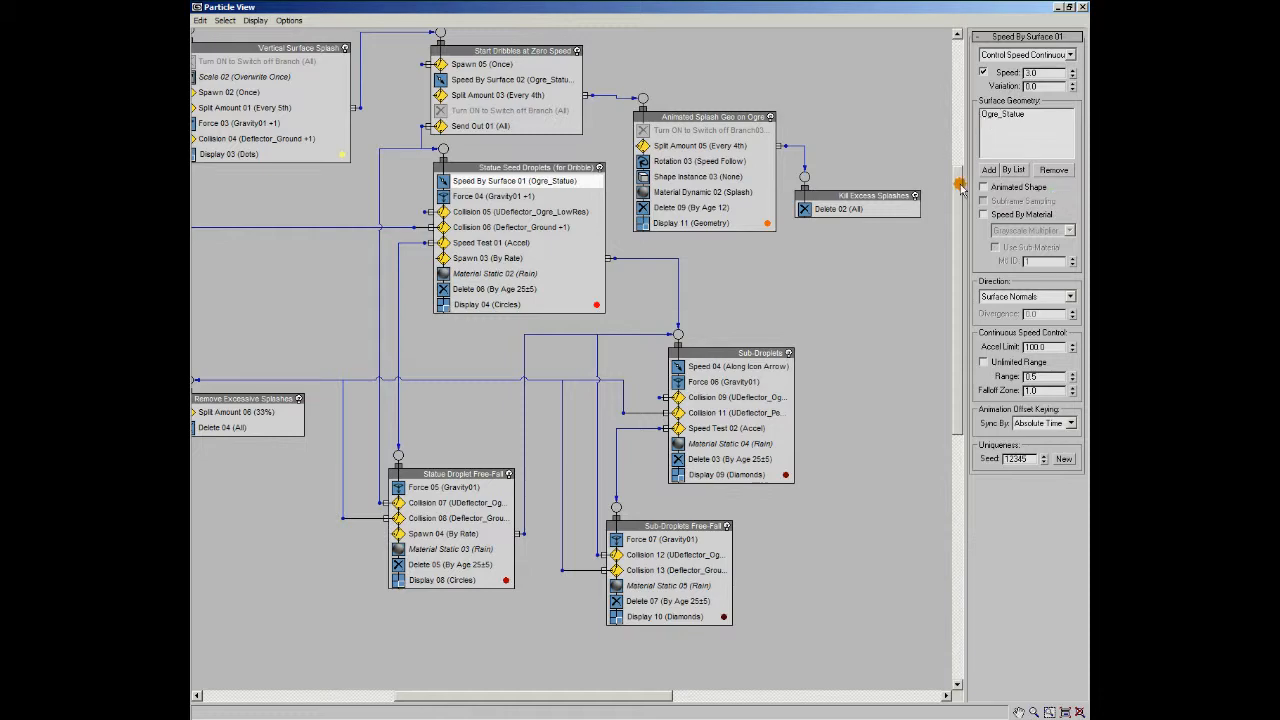
{"action": "middle_click_drag", "start_coordinate": [564, 174], "coordinate": [535, 163]}
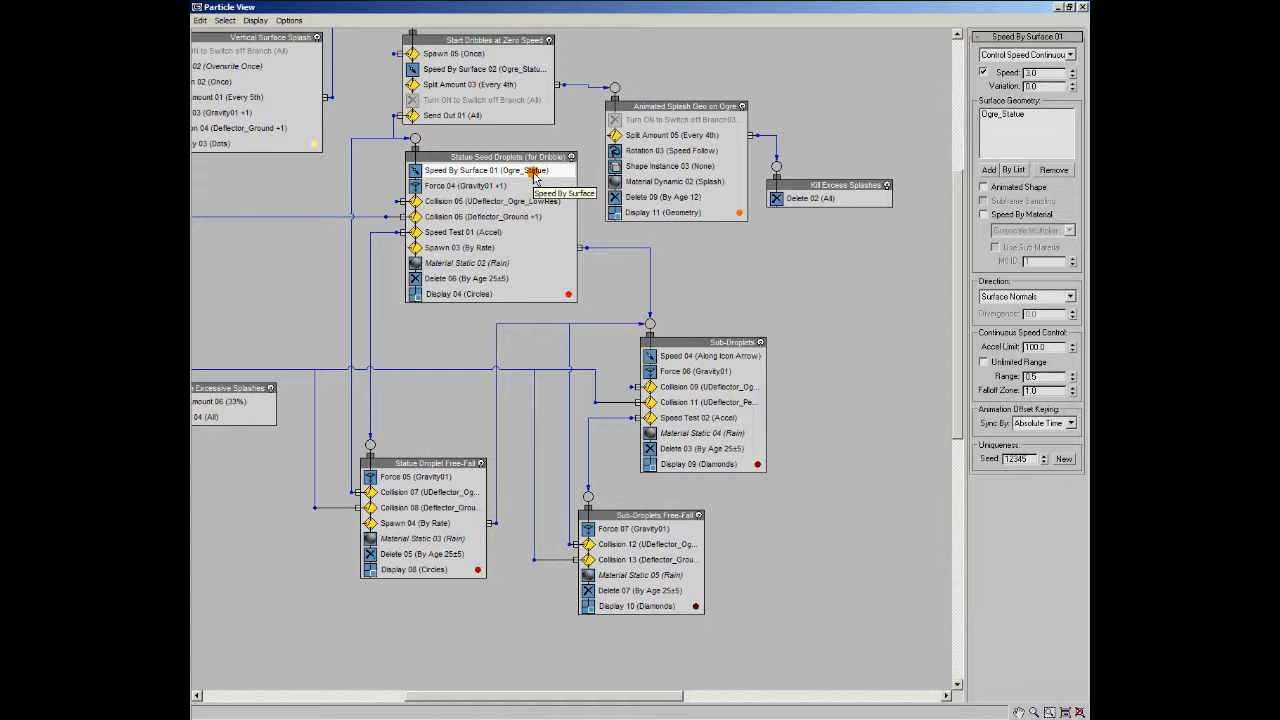
{"action": "left_click", "coordinate": [440, 187]}
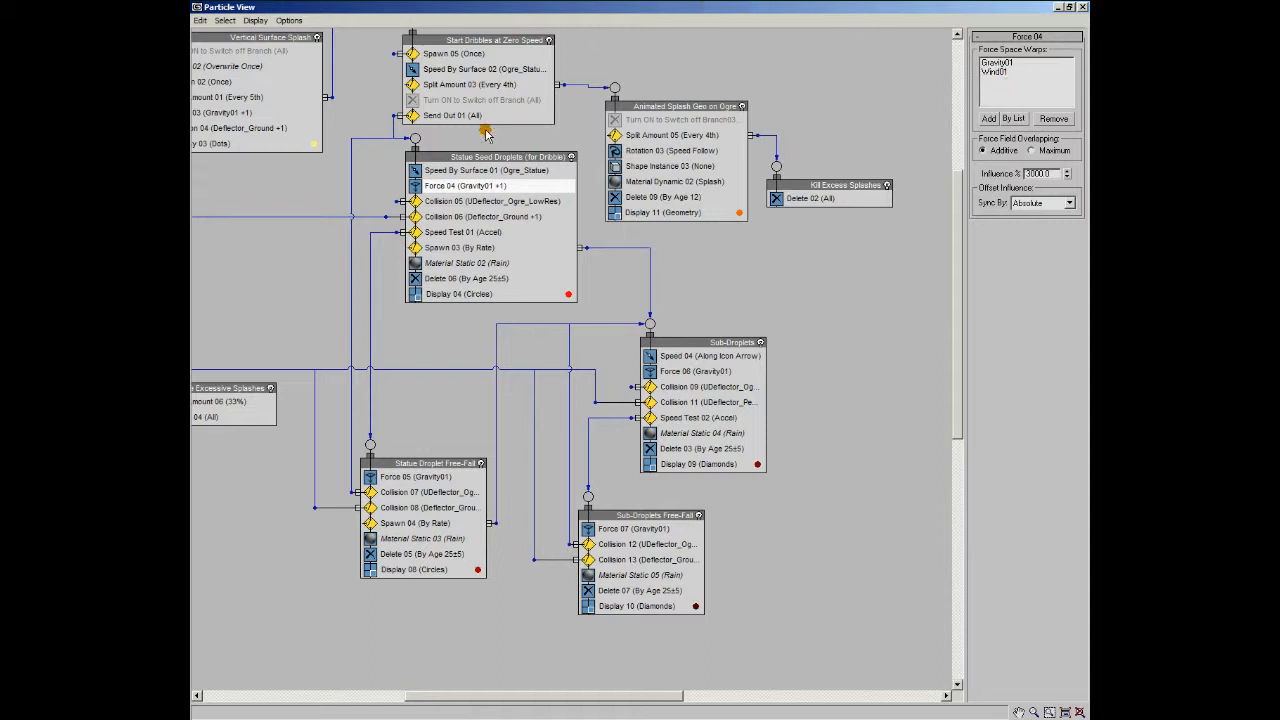
Review the Collision 05 and Collision 06 tests in the Statue Seed Droplets event and trace the Collision 06 wire across the flow.
{"action": "left_click", "coordinate": [480, 201]}
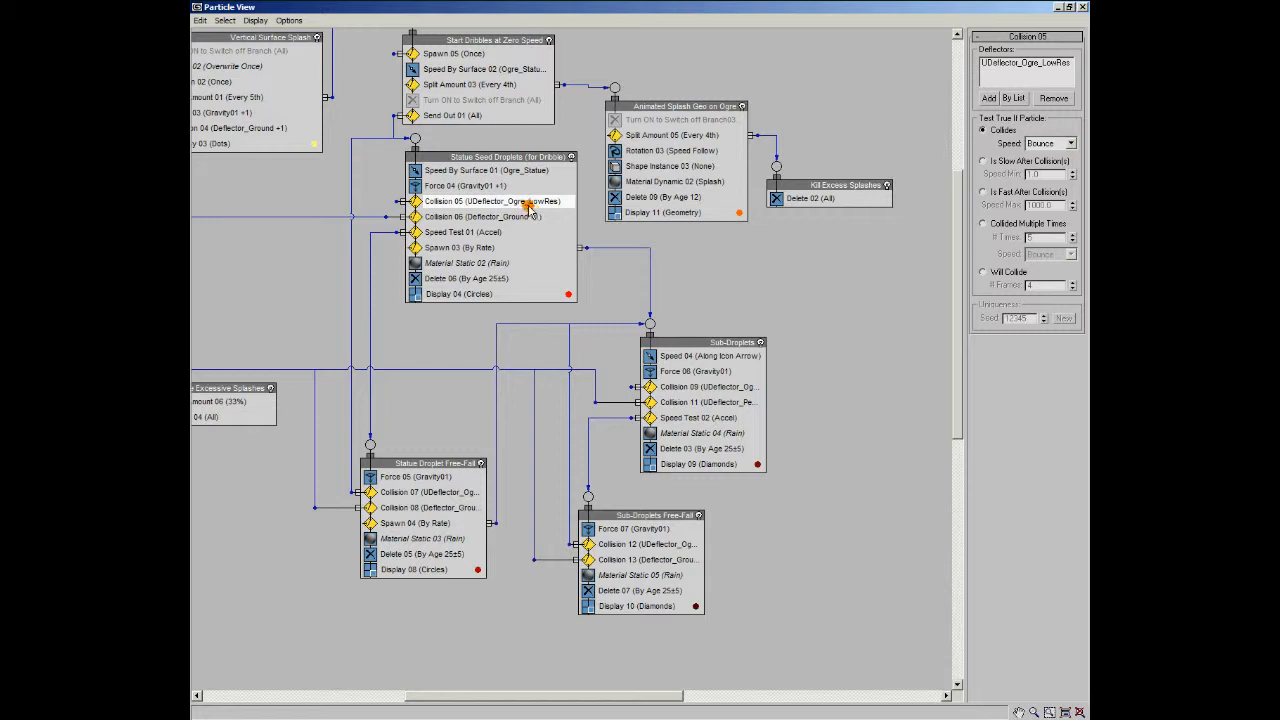
{"action": "left_click", "coordinate": [503, 217]}
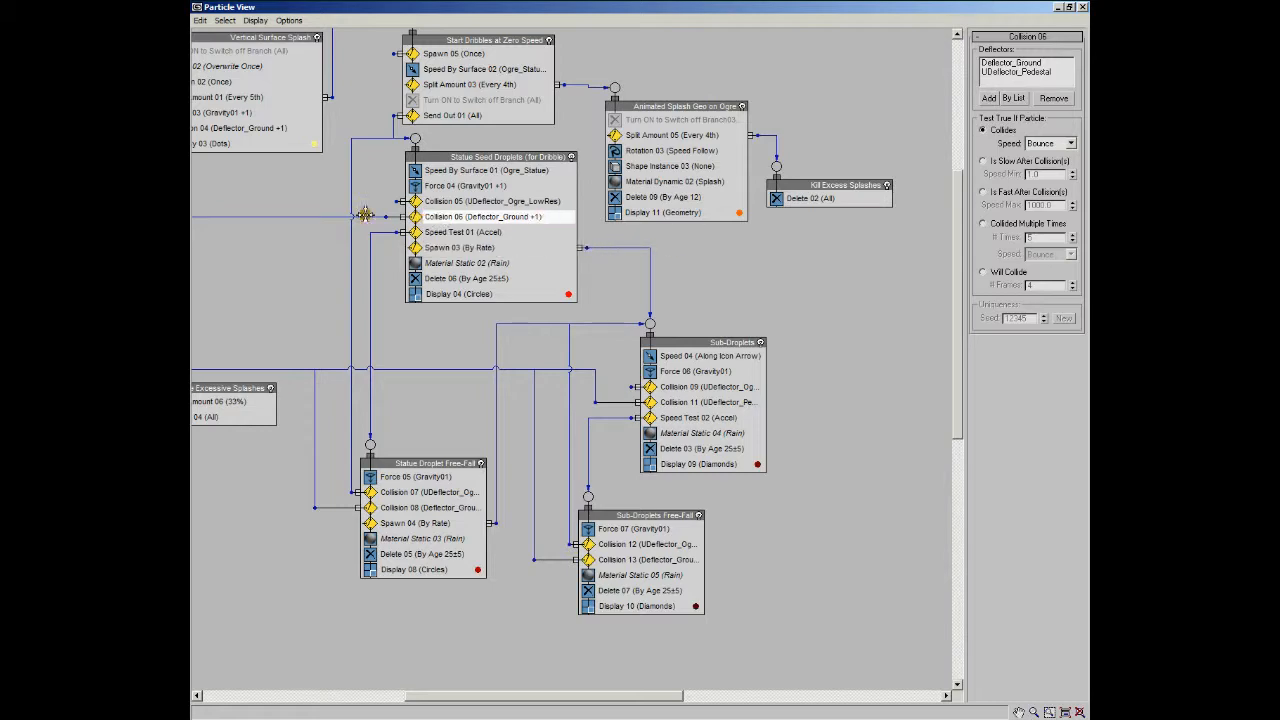
{"action": "middle_click_drag", "start_coordinate": [320, 234], "coordinate": [580, 212]}
{"action": "middle_click_drag", "start_coordinate": [473, 203], "coordinate": [684, 202]}
{"action": "middle_click_drag", "start_coordinate": [838, 229], "coordinate": [491, 243]}
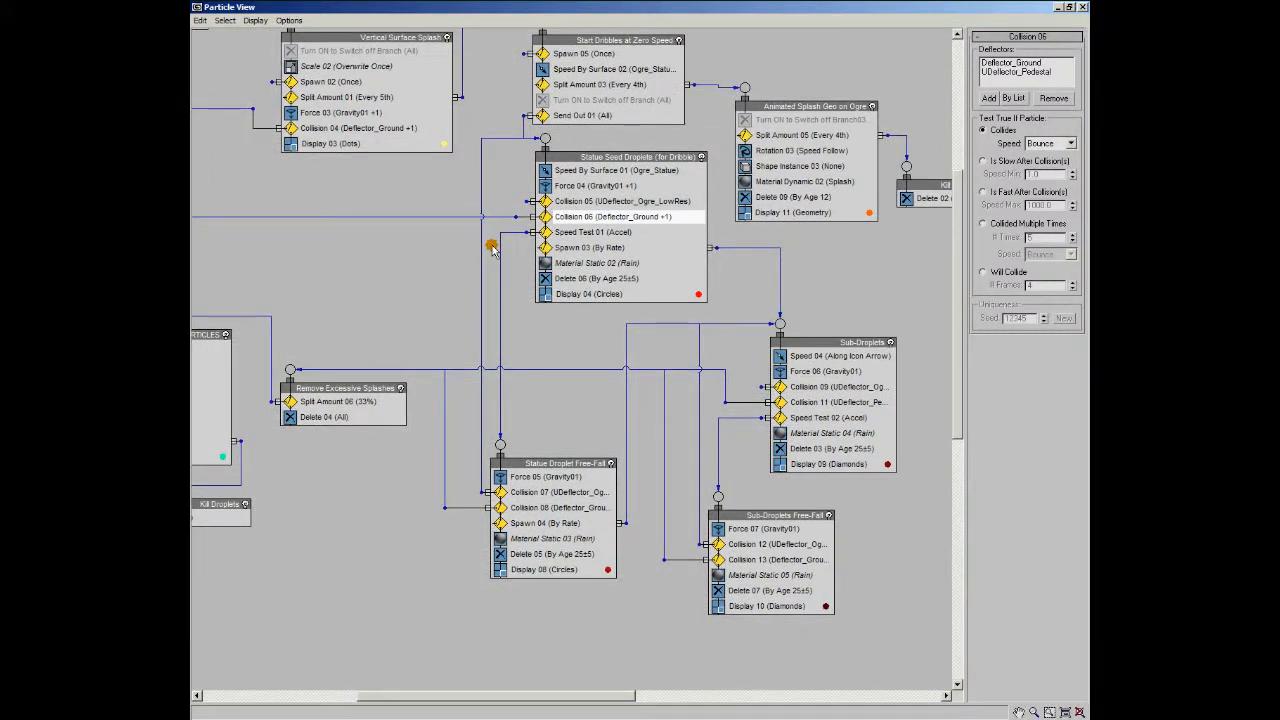